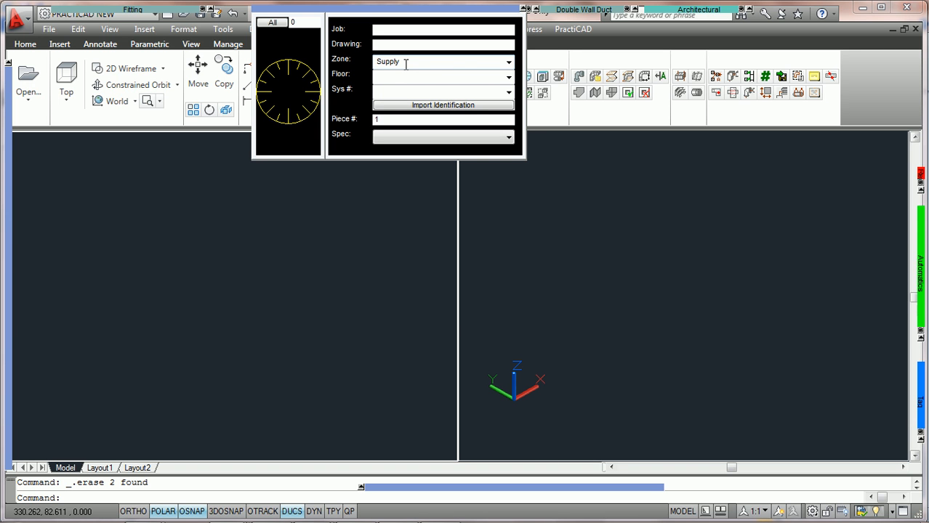
Step: Place a PractiCAM single-wall rectangular duct in the plan view, rotated vertically to 270° around the Y axis in front view
mouse_move(75, 11)
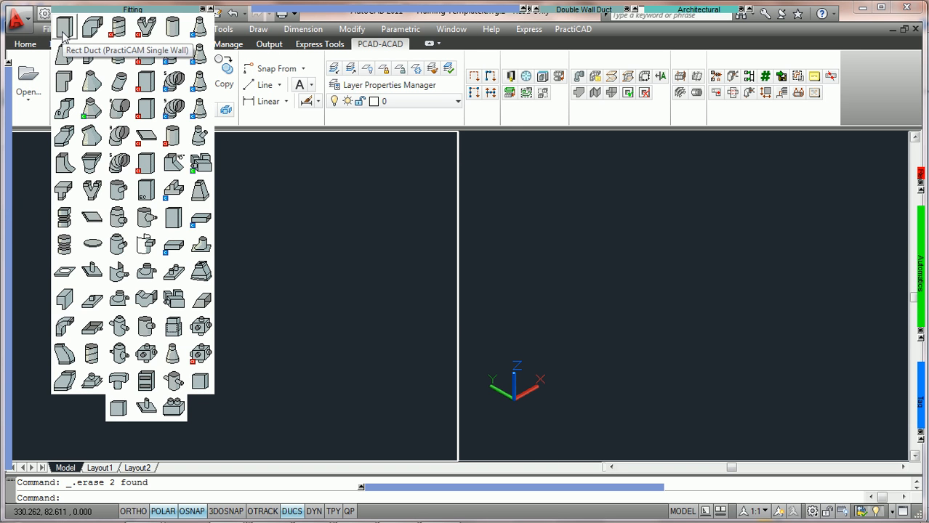
left_click(63, 34)
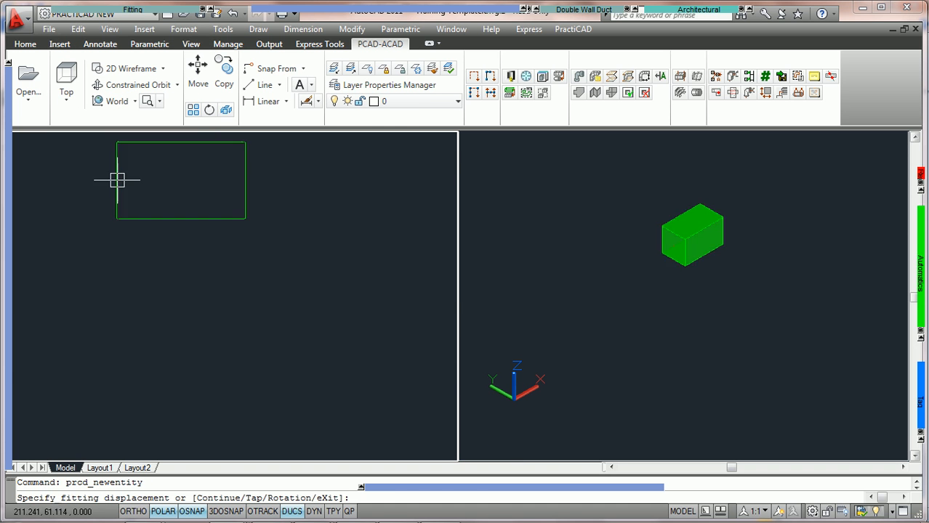
left_click(193, 269)
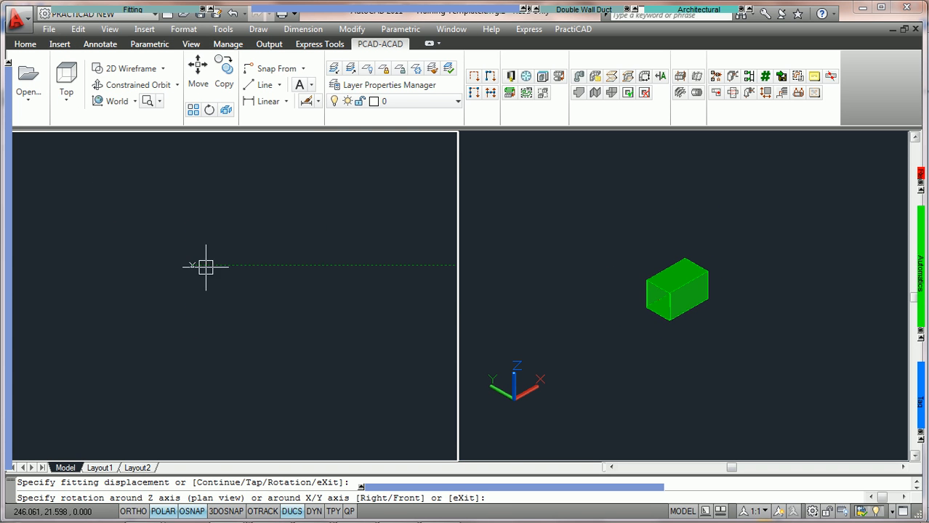
type("f")
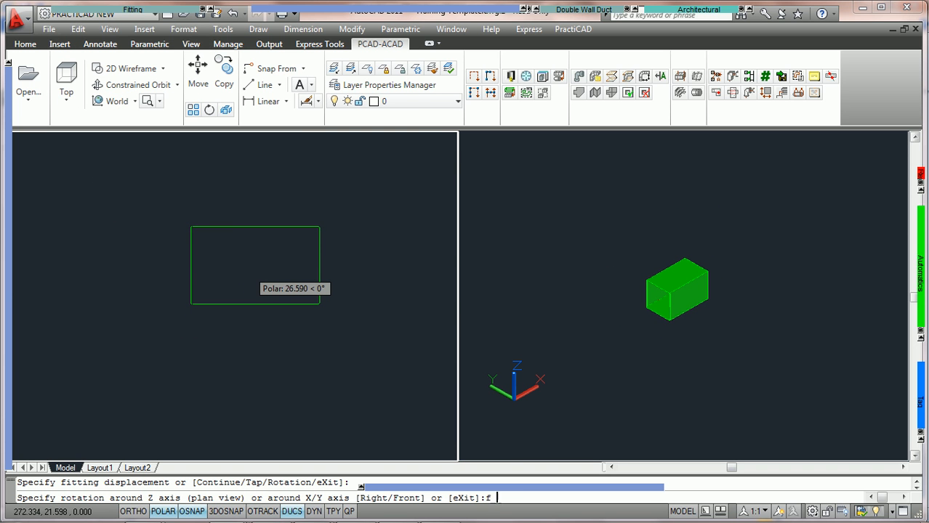
key("Return")
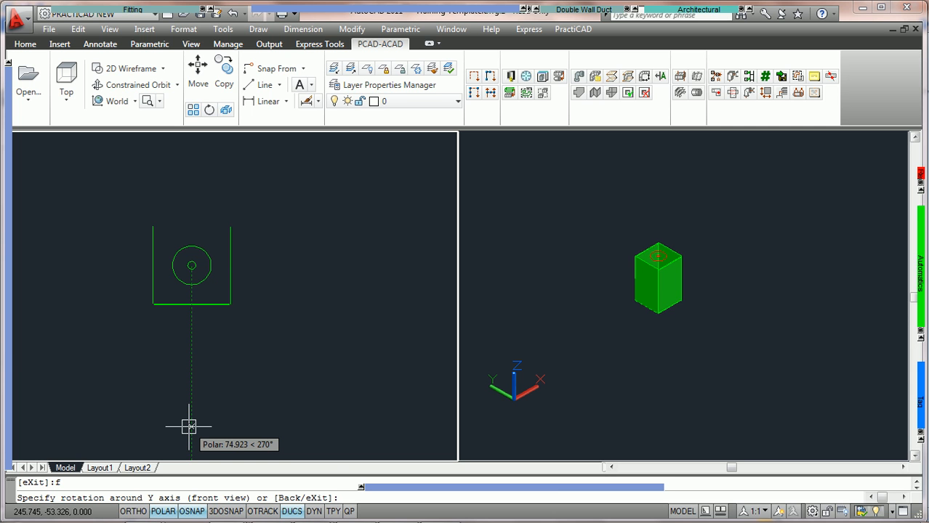
left_click(188, 427)
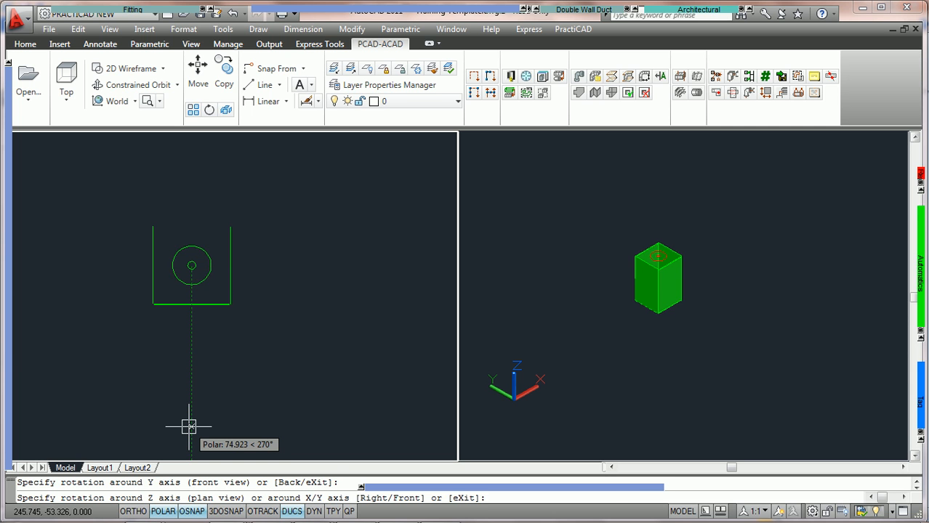
left_click(188, 427)
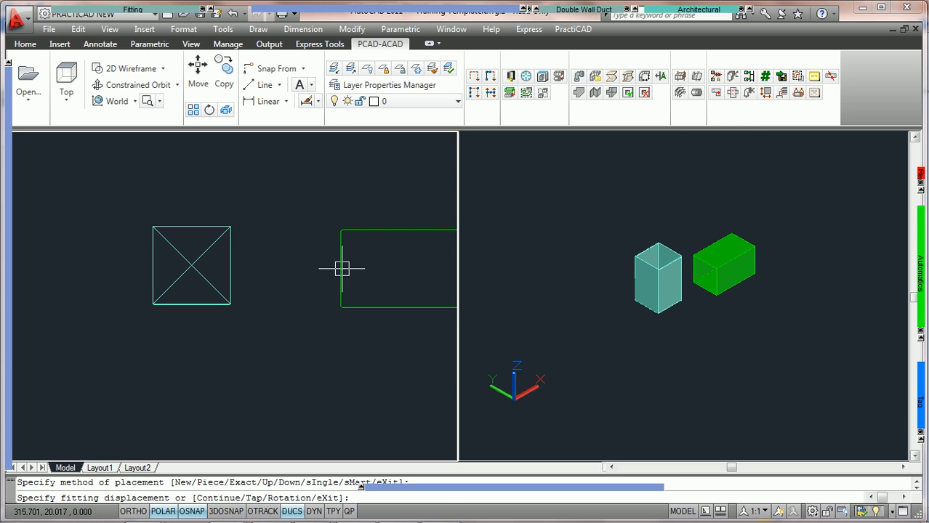
Step: Place a second rectangular duct beside the first, rotated vertically to 90° around the Y axis in front view, and end placement
left_click(343, 267)
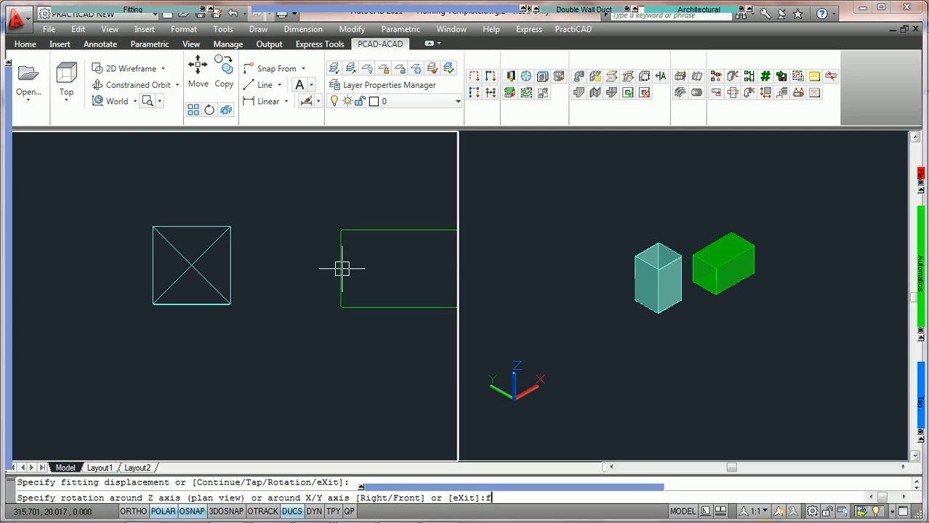
type("f")
key("Return")
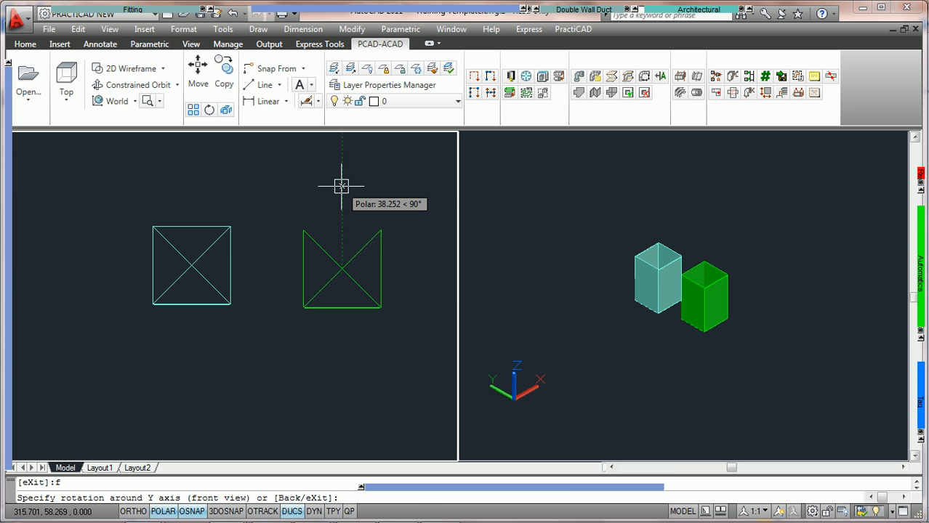
left_click(342, 186)
key("Return")
key("Return")
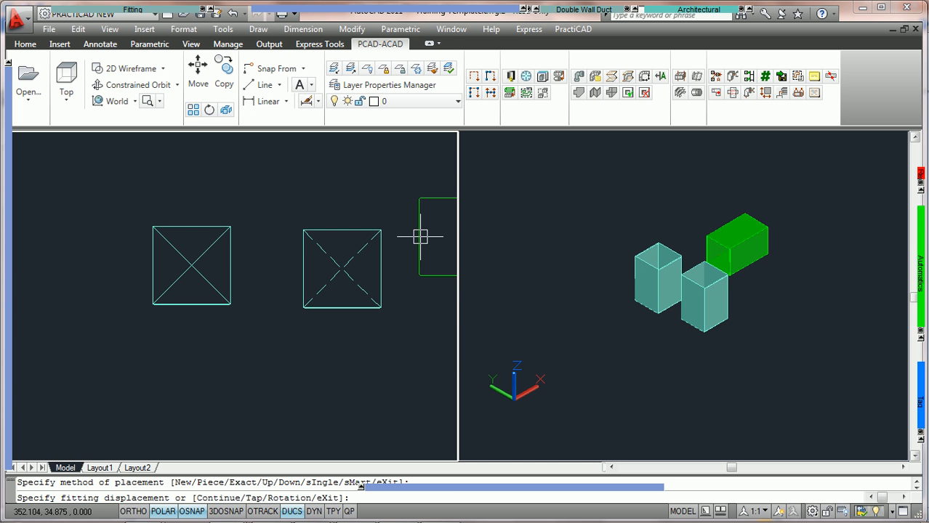
key("Escape")
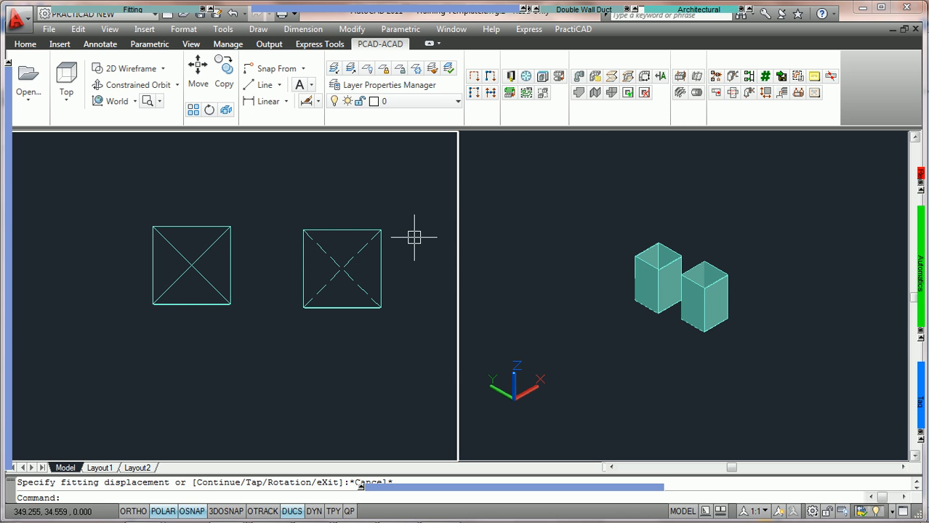
Step: Open the Allowances section of the PractiCAD Libraries and show the Supply connector up/down mark settings
left_click(511, 77)
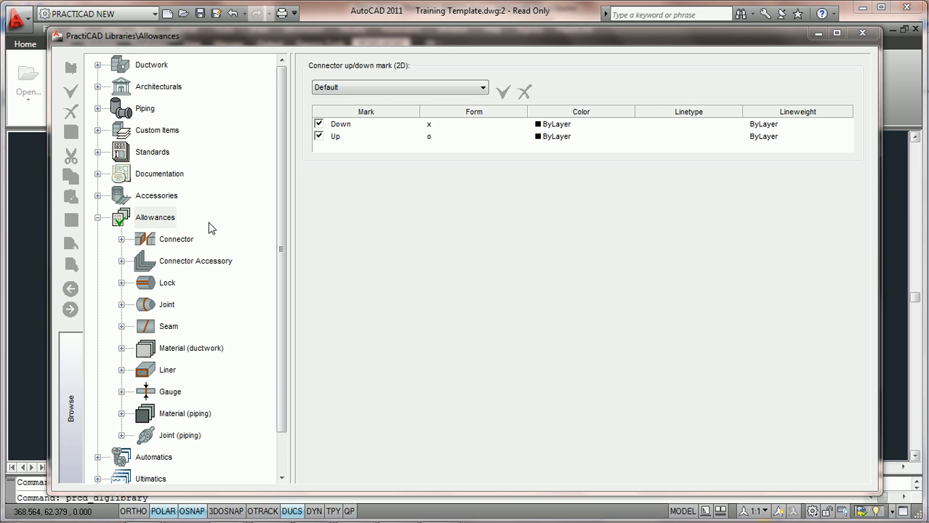
left_click(154, 219)
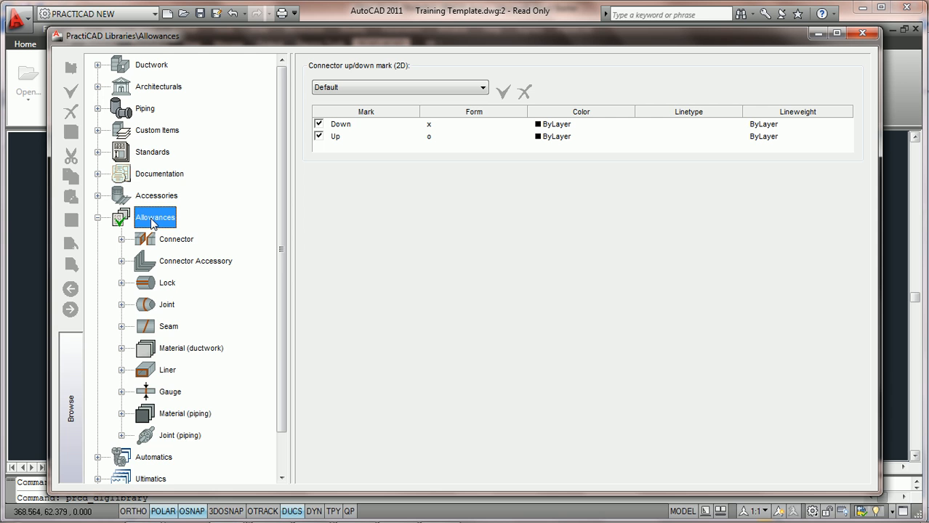
left_click(98, 218)
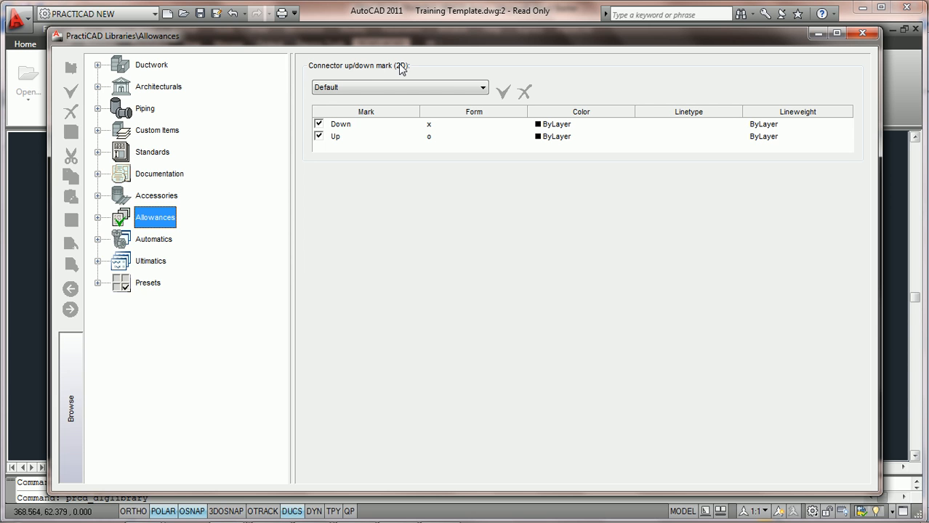
left_click(483, 89)
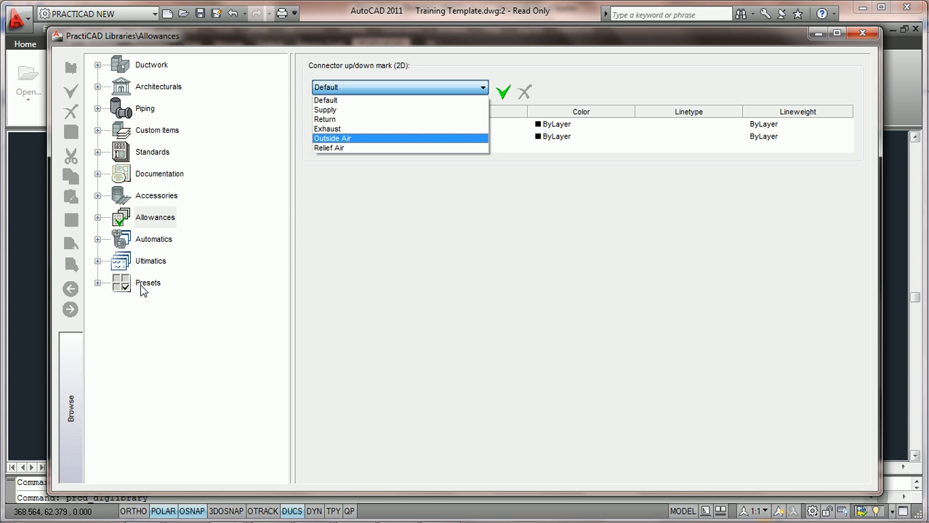
left_click(436, 87)
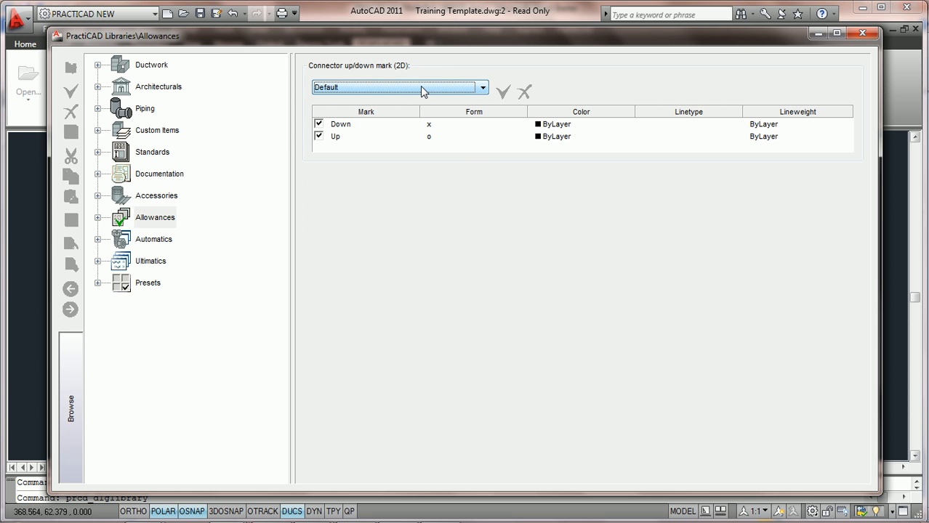
left_click(483, 88)
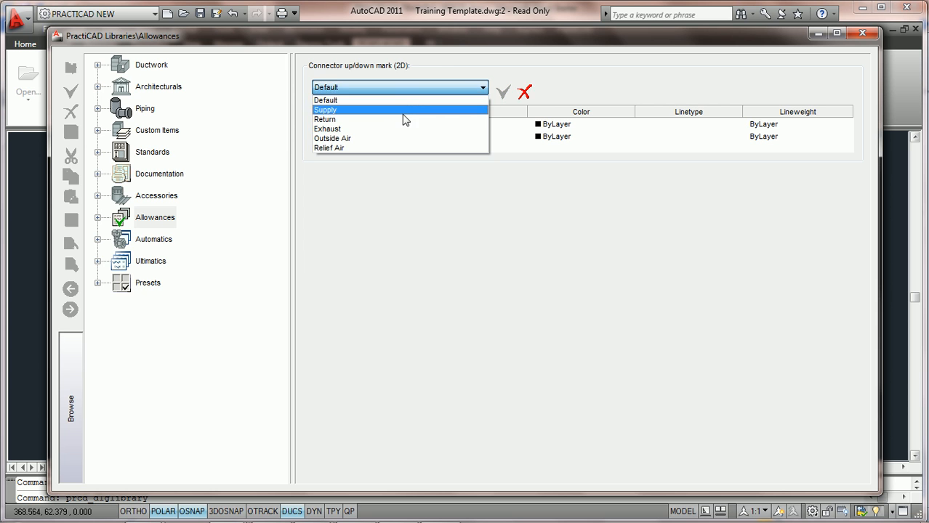
left_click(409, 110)
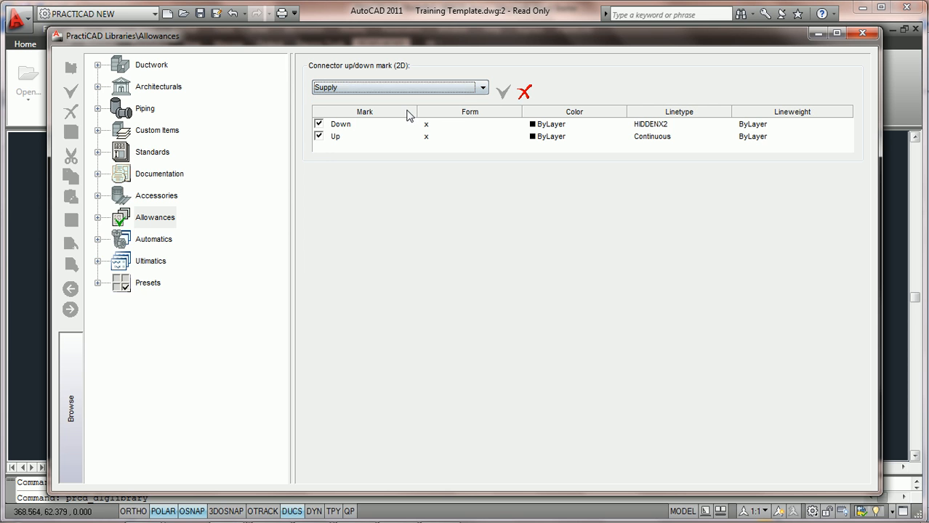
Step: Turn the Supply zone's Down and Up marks off and back on
left_click(346, 131)
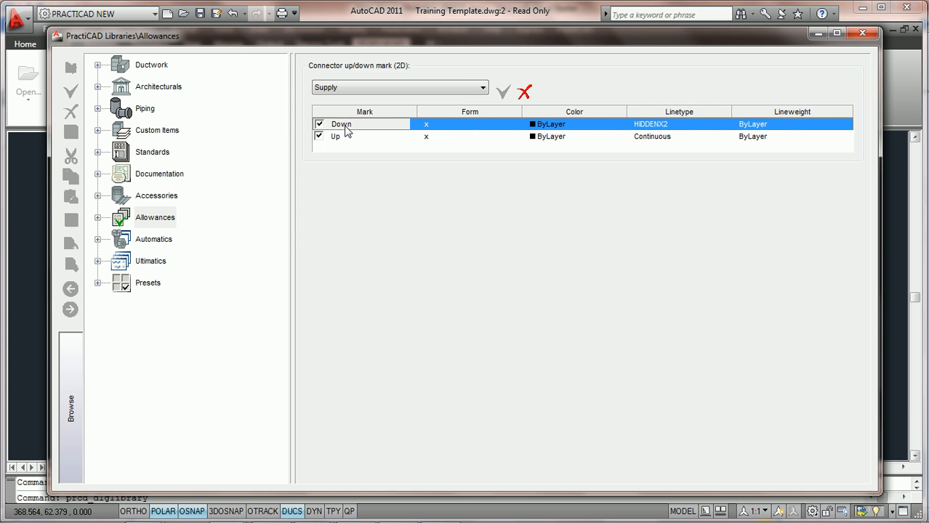
left_click(339, 138)
left_click(347, 131)
left_click(341, 138)
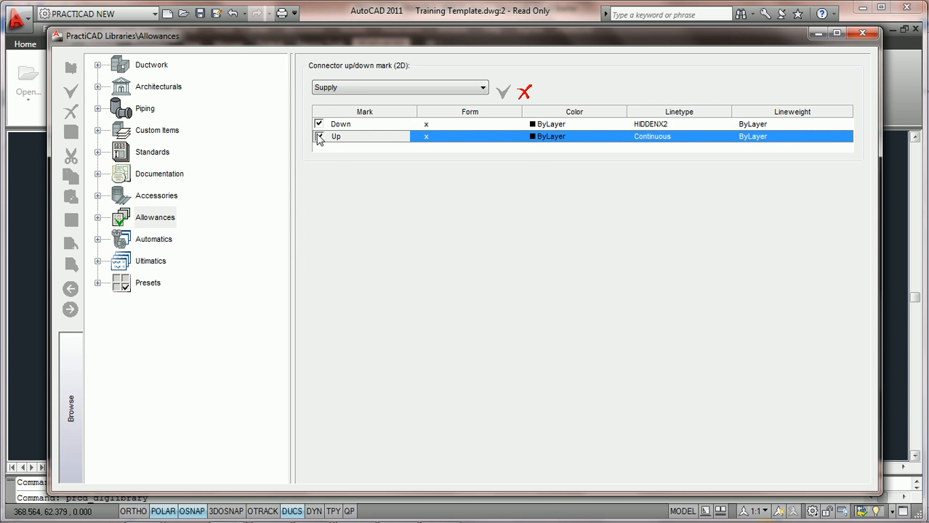
left_click(319, 125)
left_click(318, 137)
left_click(319, 124)
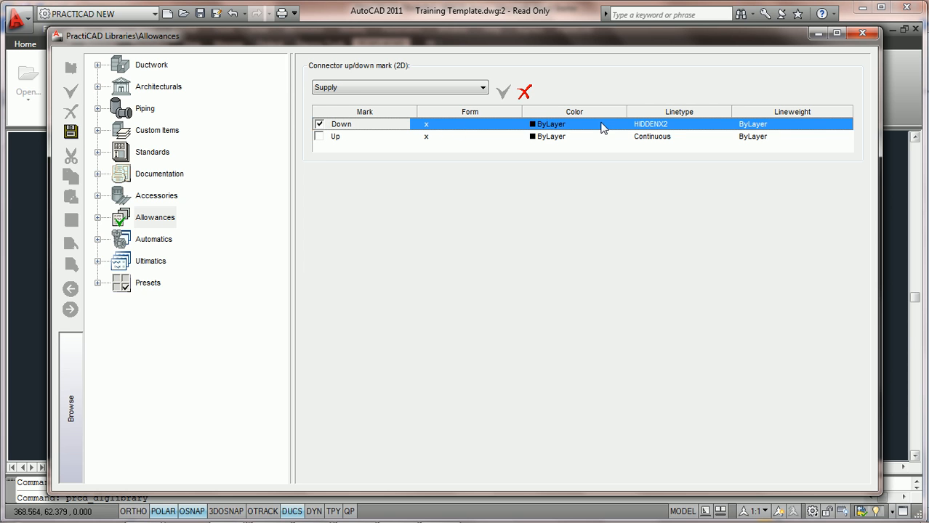
left_click(319, 136)
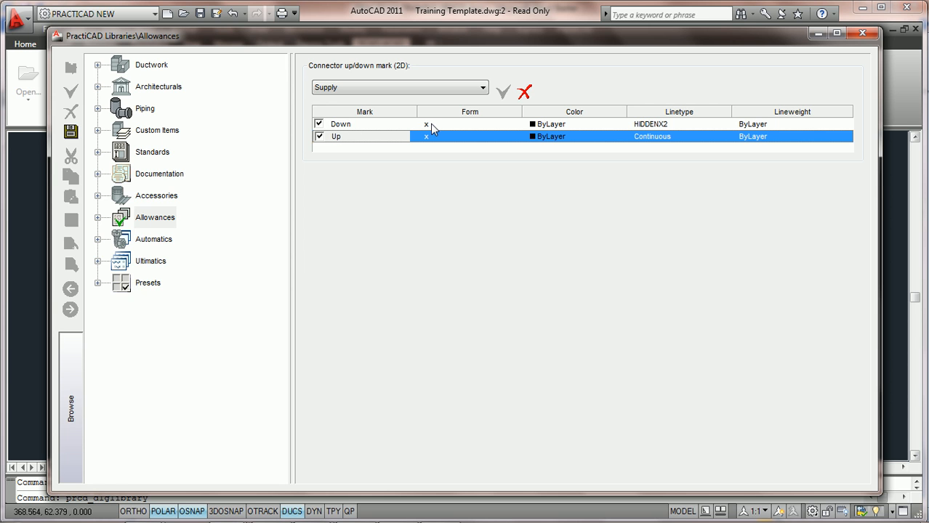
Step: Examine the form and color choices for the Supply Down mark, leaving the color selection without a change
left_click(338, 125)
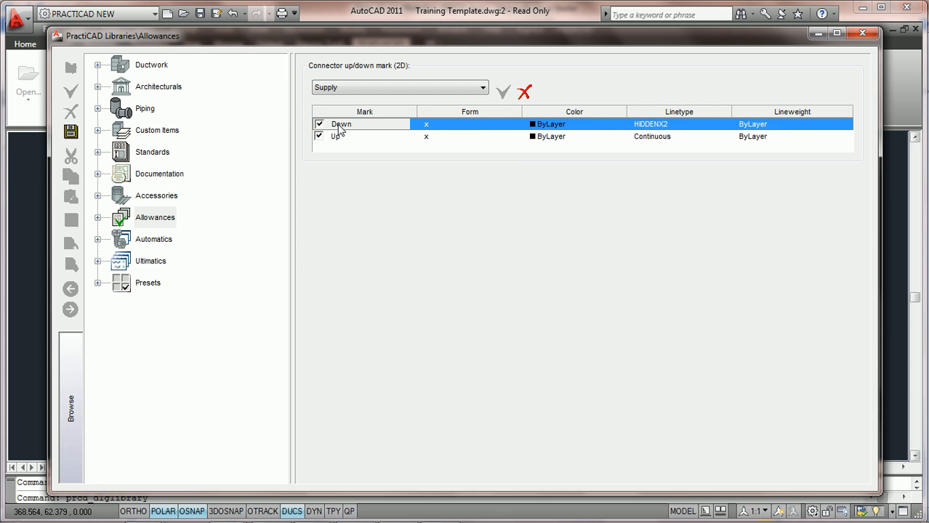
left_click(492, 126)
left_click(514, 125)
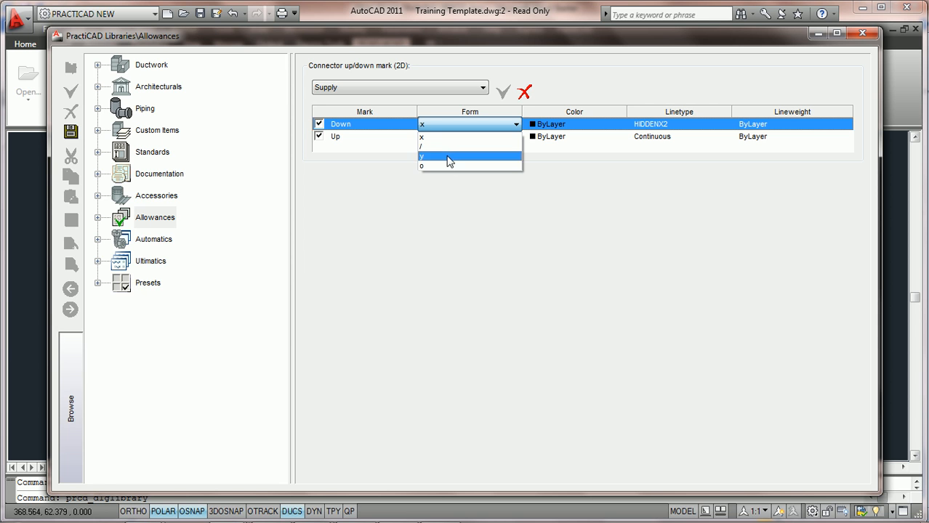
left_click(445, 124)
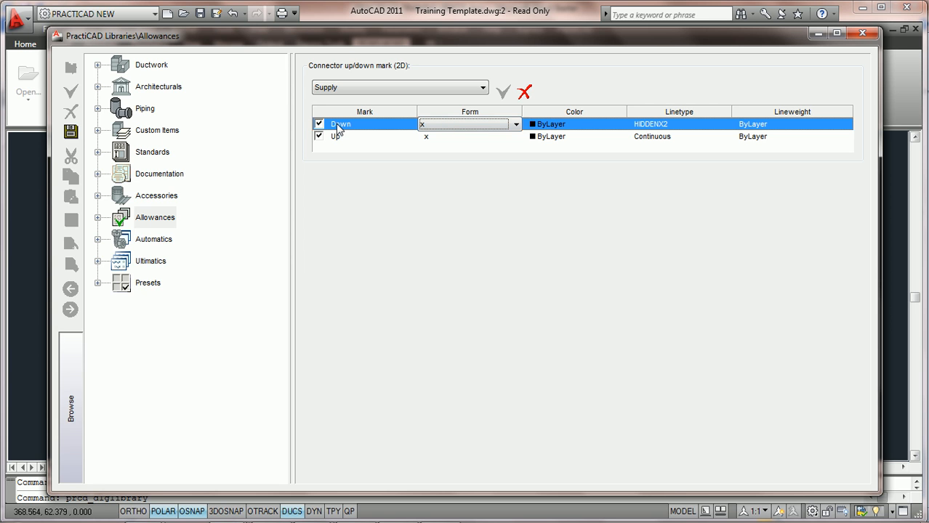
left_click(576, 127)
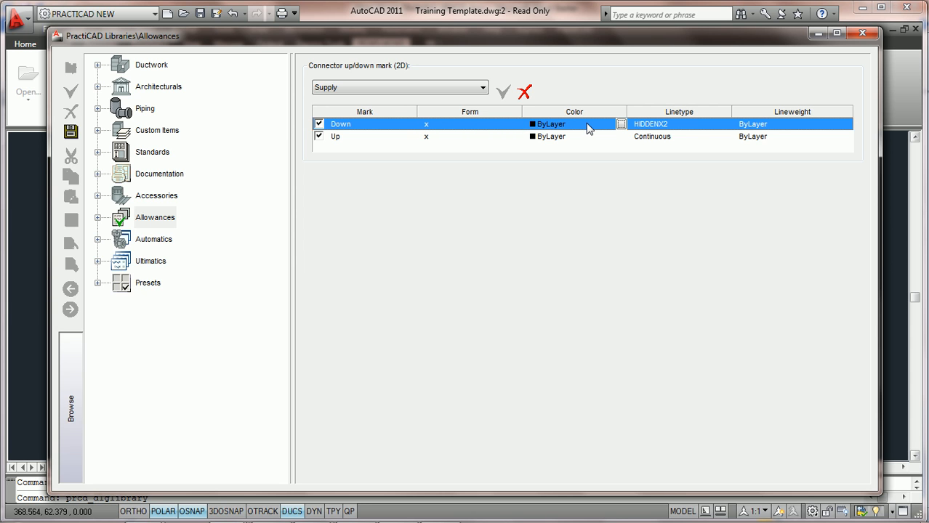
left_click(621, 124)
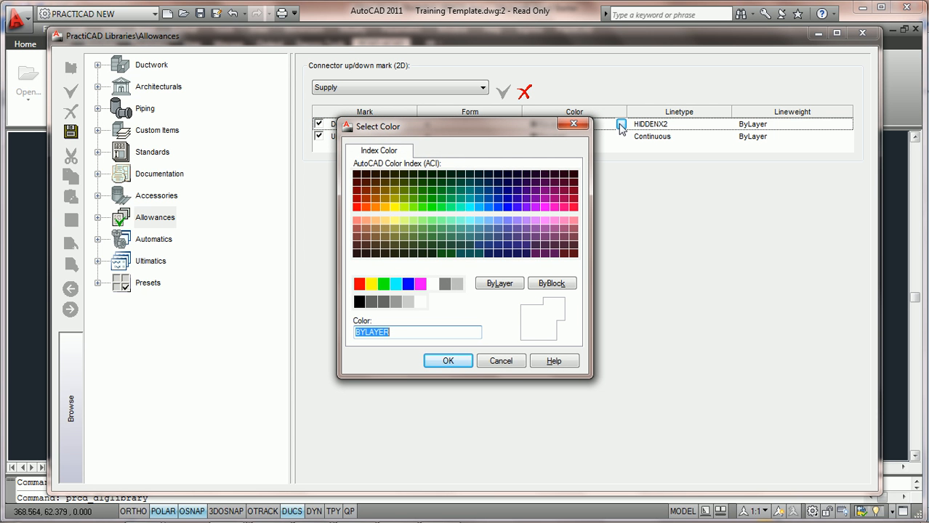
left_click(574, 125)
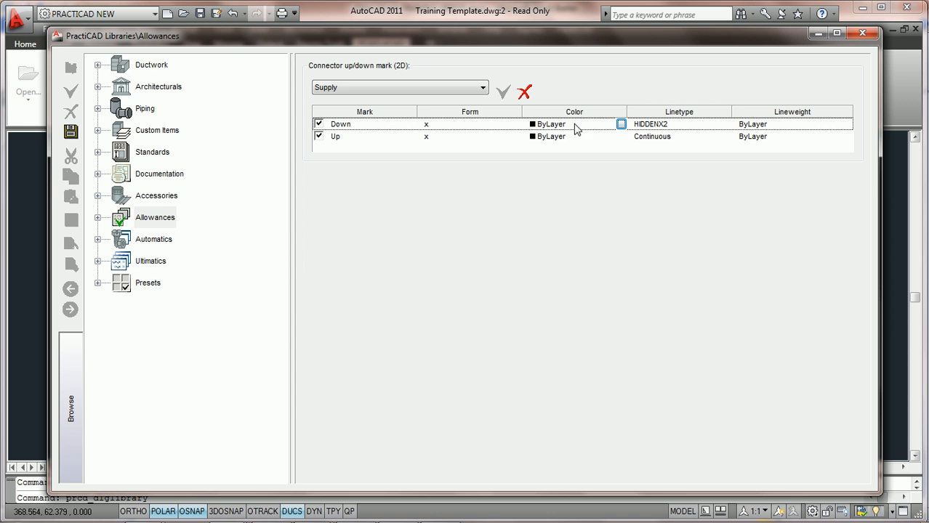
Step: Examine the linetype and lineweight choices for the Supply Down mark
left_click(706, 125)
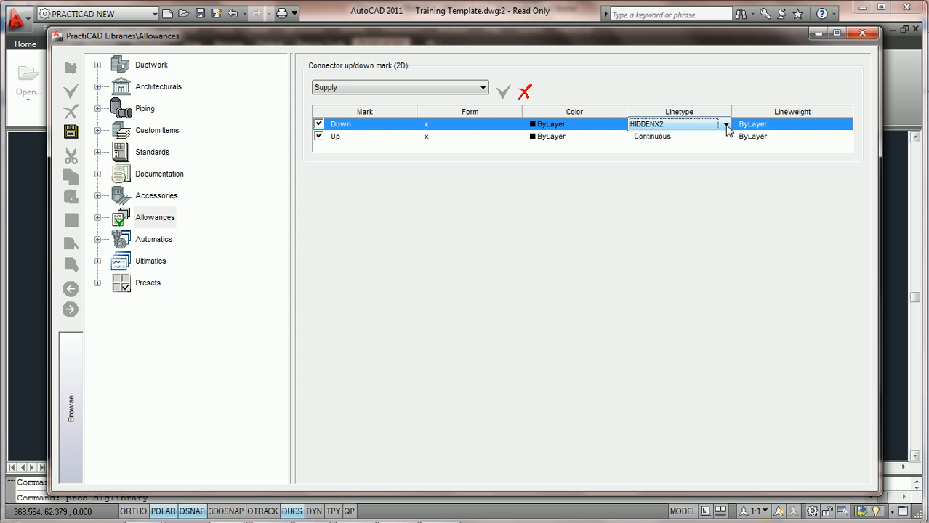
left_click(726, 125)
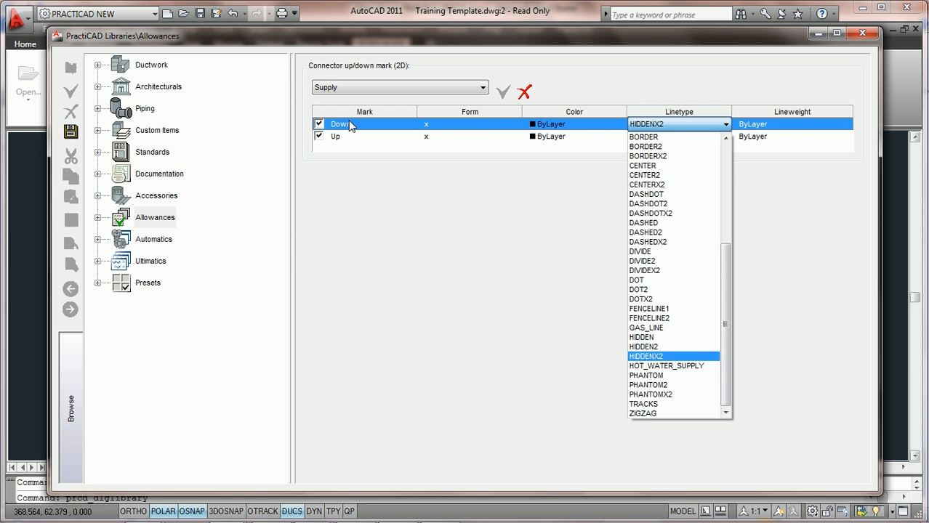
left_click(696, 128)
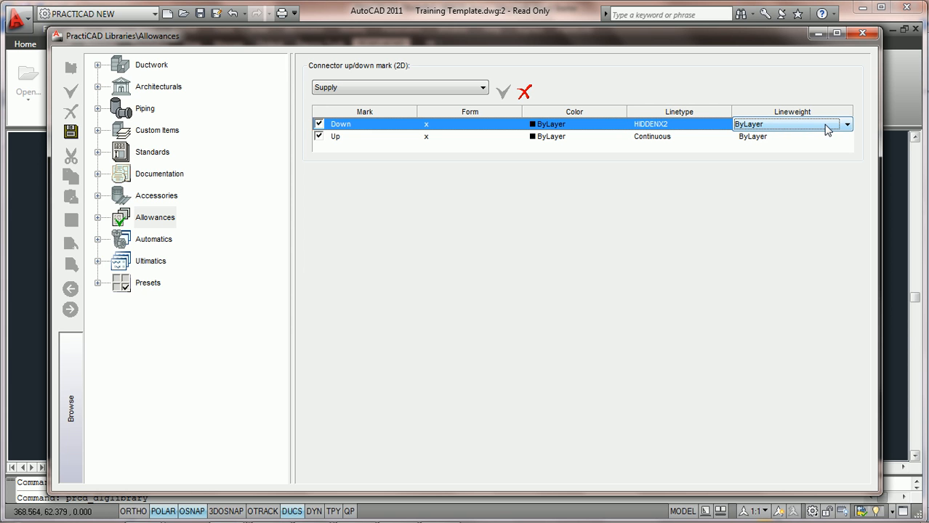
left_click(843, 125)
left_click(843, 125)
Step: Open the Supply Up mark's form for editing and save the Allowances settings
left_click(347, 142)
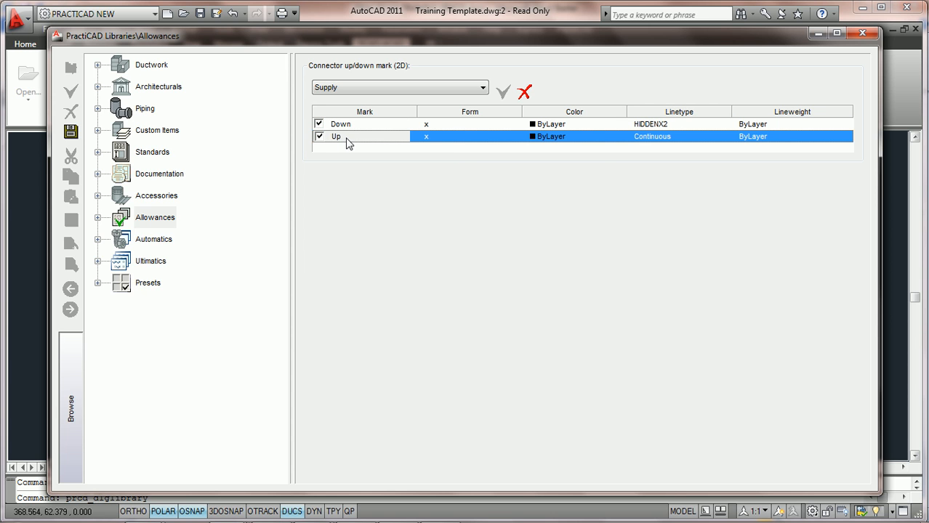
left_click(477, 137)
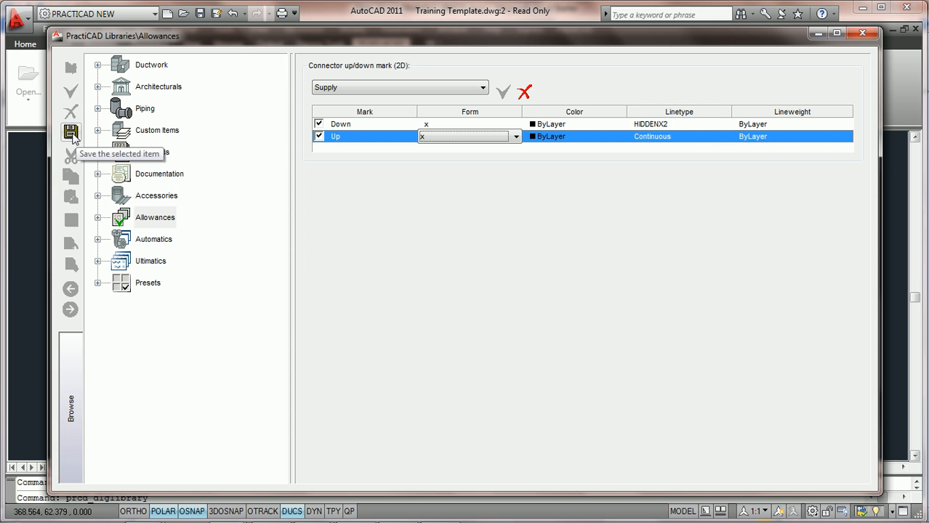
left_click(70, 132)
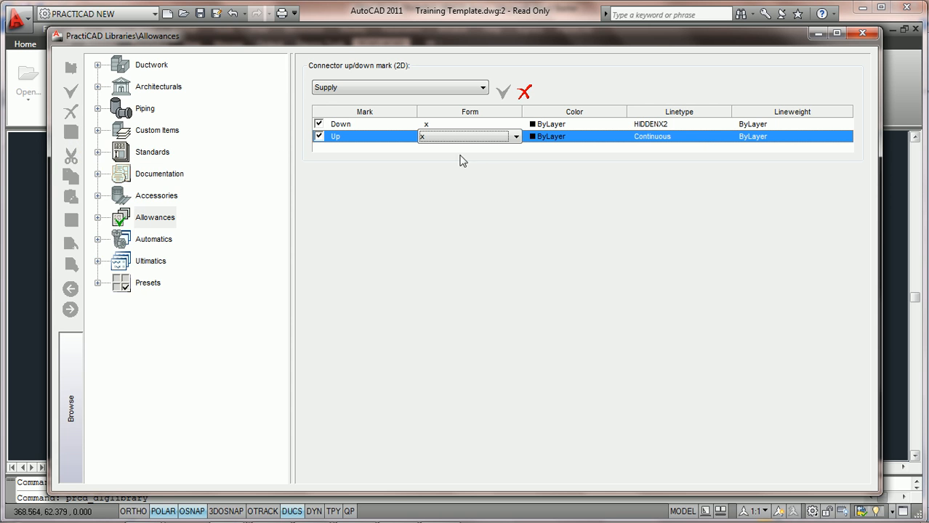
Step: Examine the Return zone's Down and Up connector marks, including the form choices for the Down mark
left_click(483, 88)
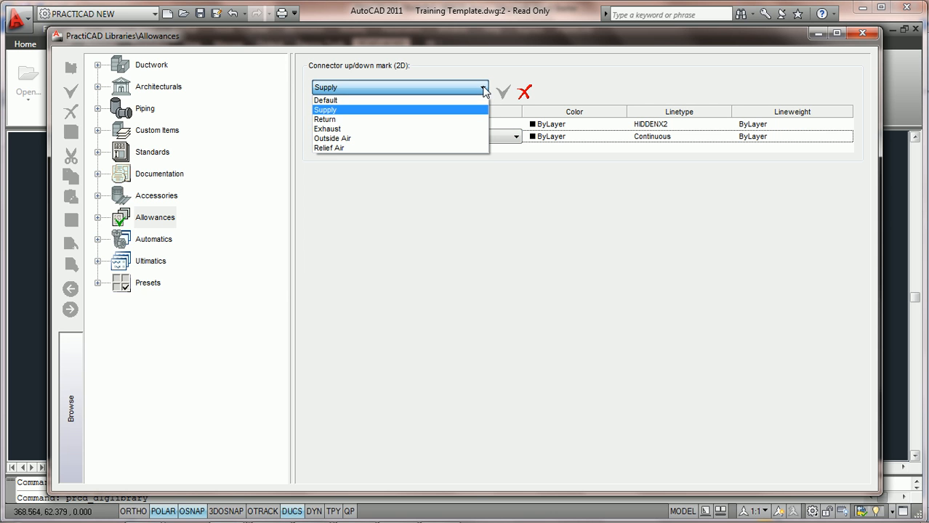
left_click(439, 121)
left_click(348, 126)
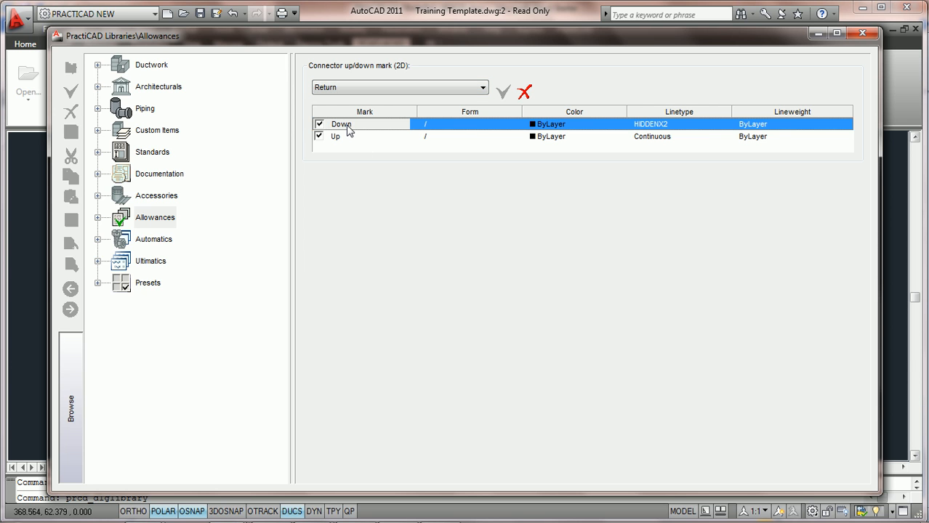
left_click(478, 125)
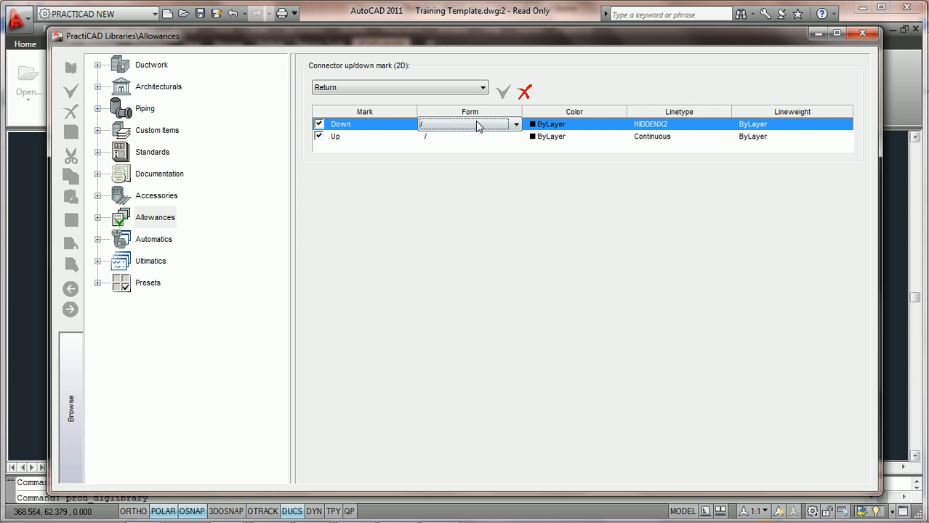
left_click(516, 125)
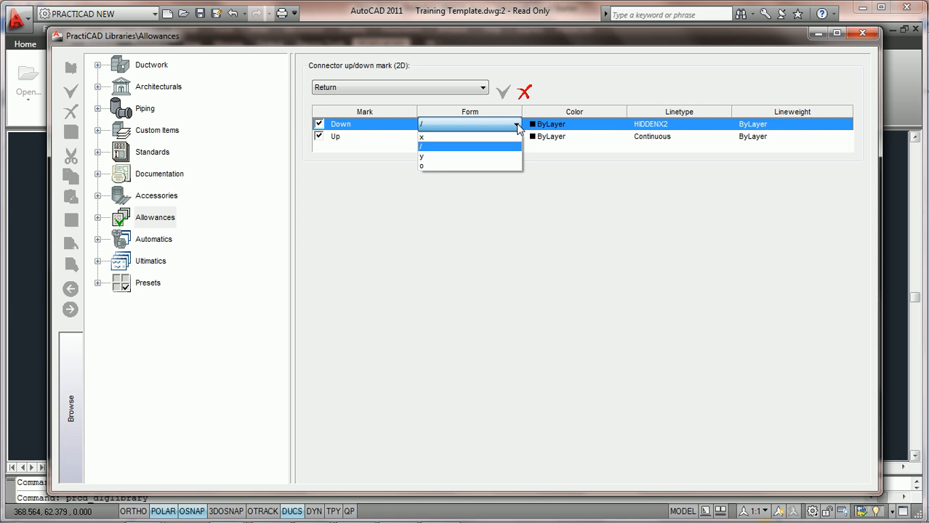
left_click(517, 125)
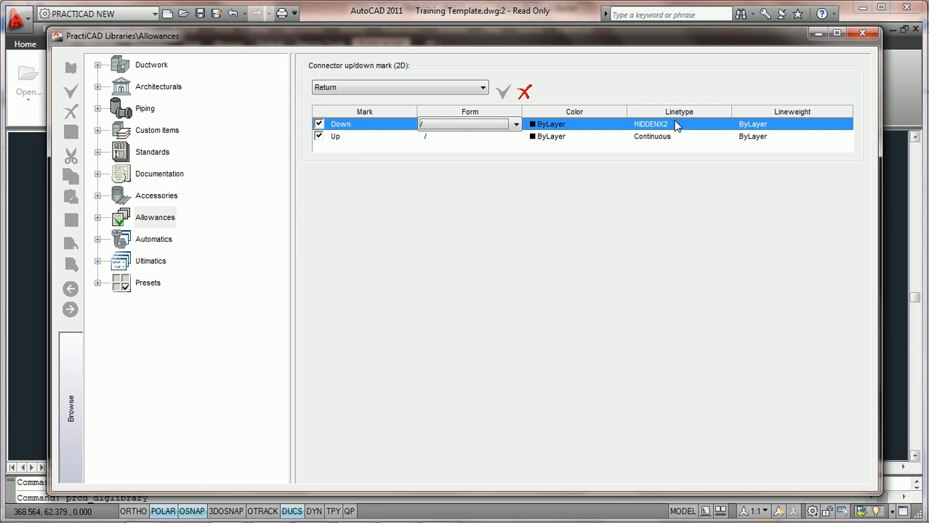
left_click(340, 144)
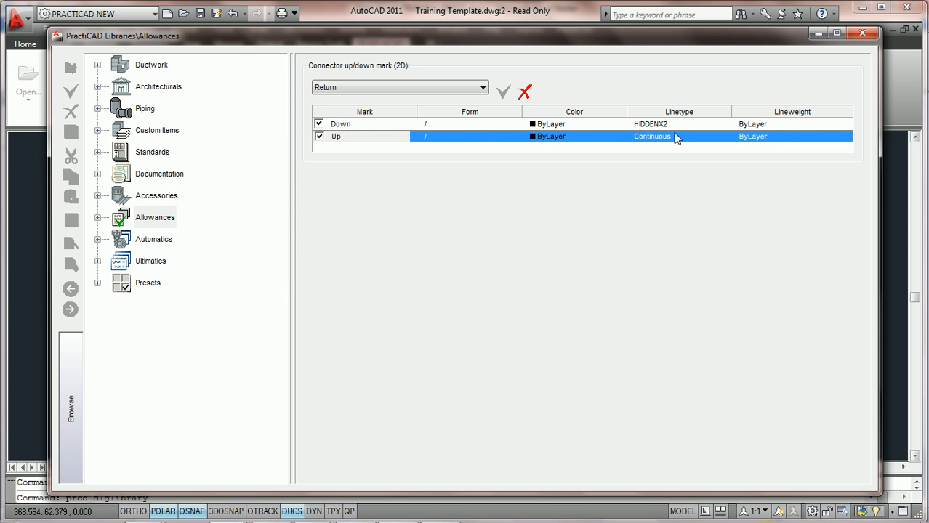
Step: Review the Exhaust zone's connector marks and close the Libraries window
left_click(483, 87)
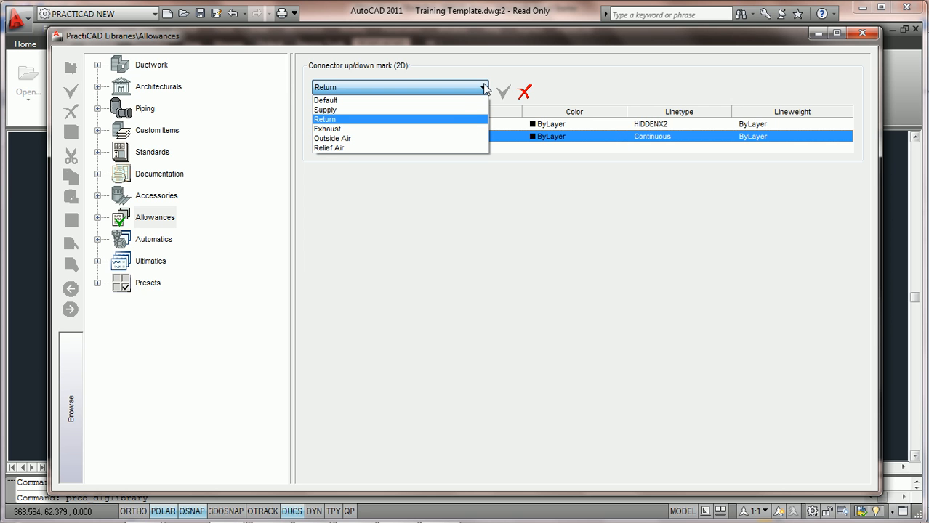
left_click(440, 128)
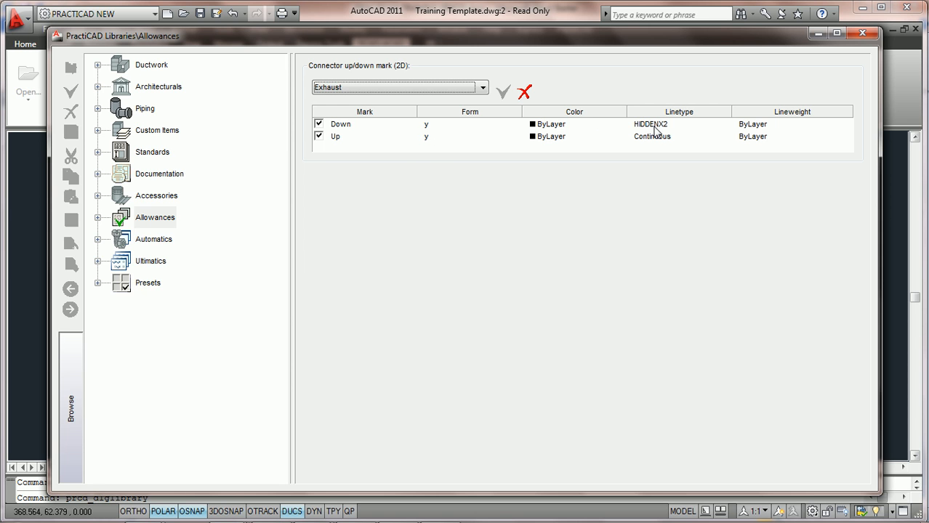
left_click(862, 35)
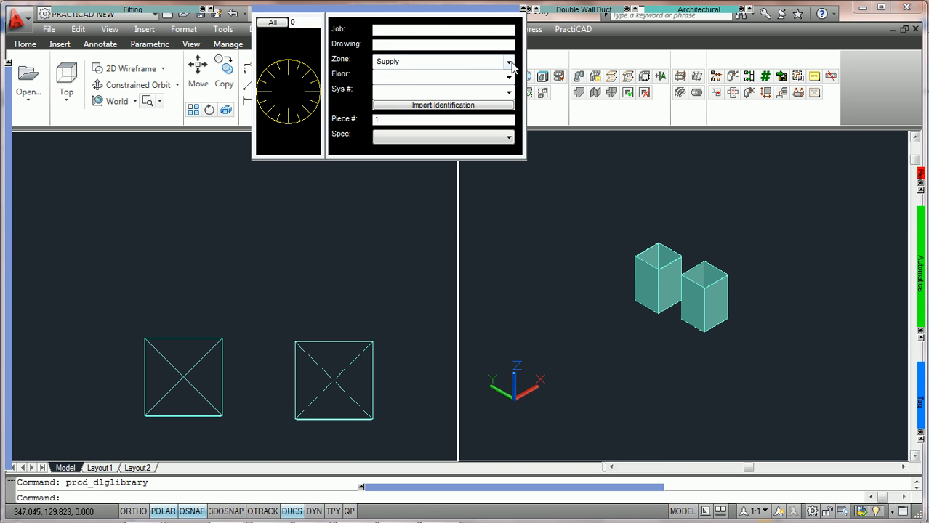
Step: Change the current zone to Return and apply the new zone to new fittings
left_click(511, 64)
left_click(460, 93)
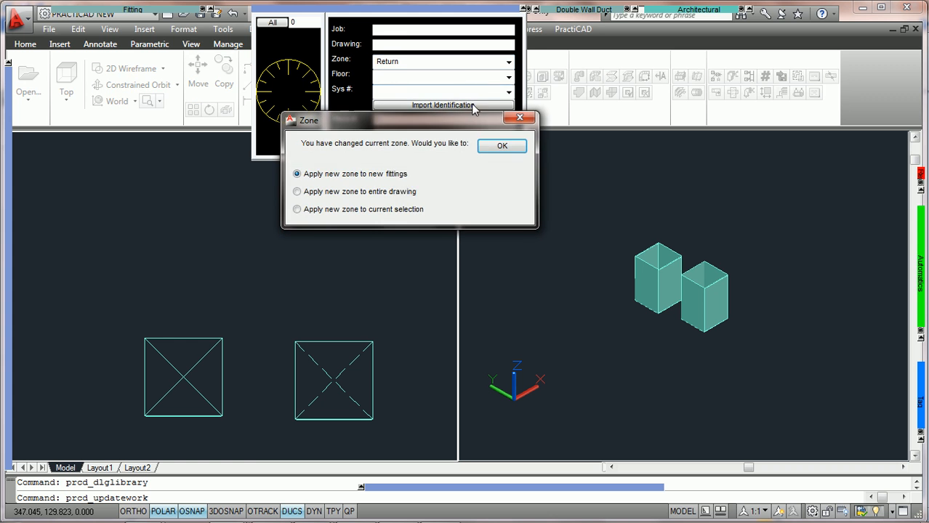
left_click(500, 147)
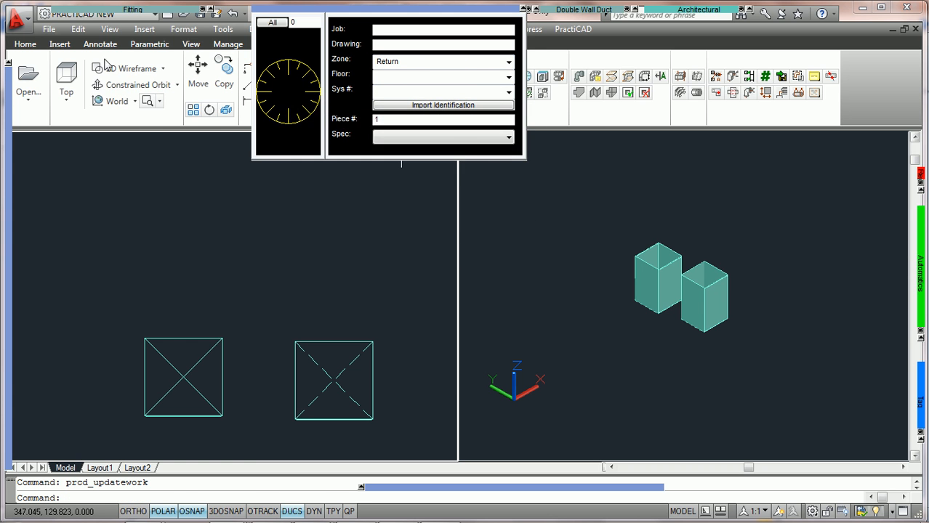
Step: Place a vertical Return duct above the solid-marked Supply duct in plan, rotated 270 degrees around the Y axis in front view
mouse_move(89, 7)
left_click(62, 33)
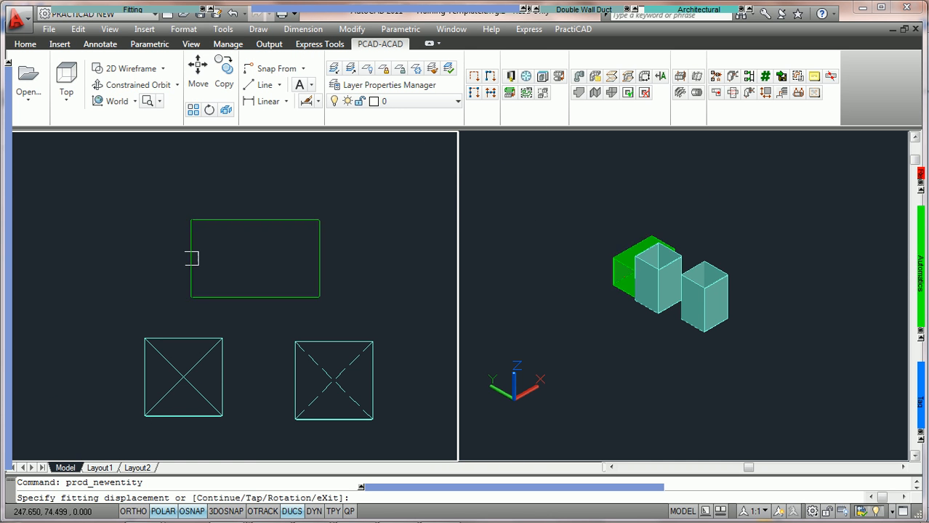
left_click(145, 254)
key("Return")
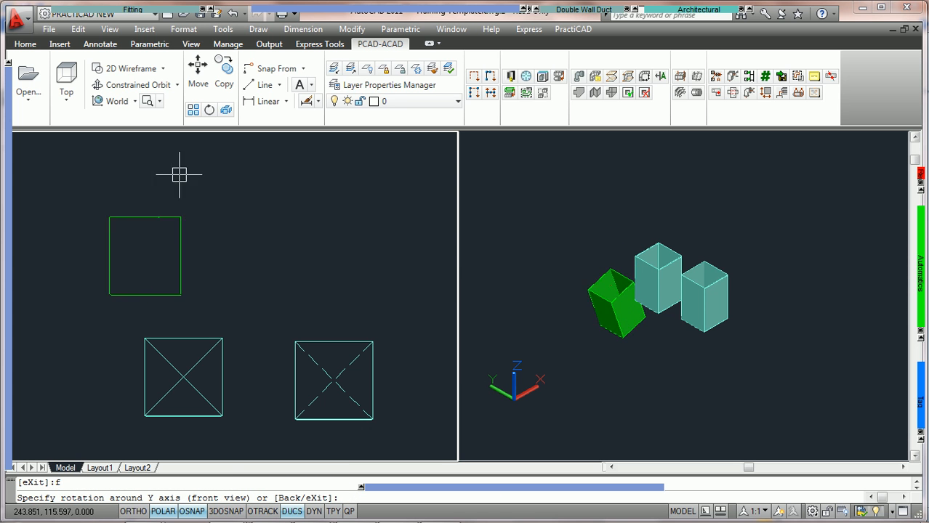
type("270")
key("Return")
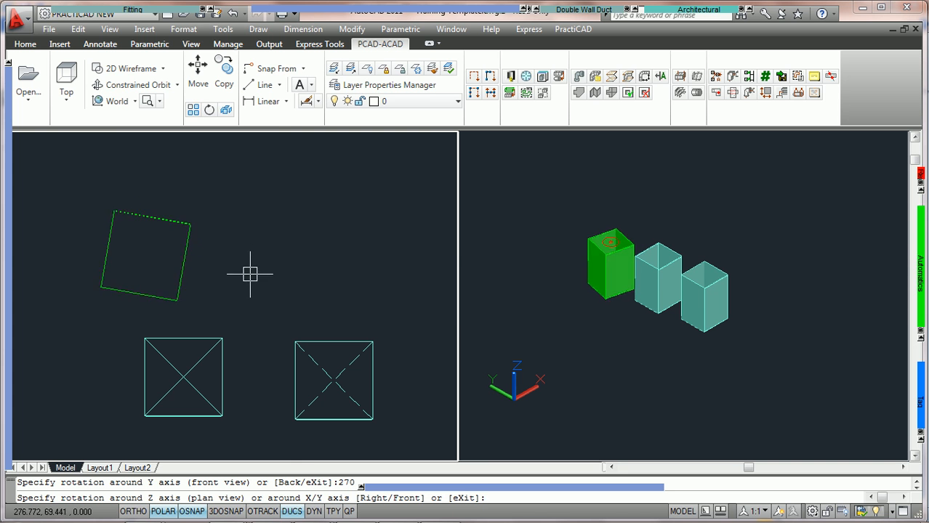
key("Return")
left_click(249, 254)
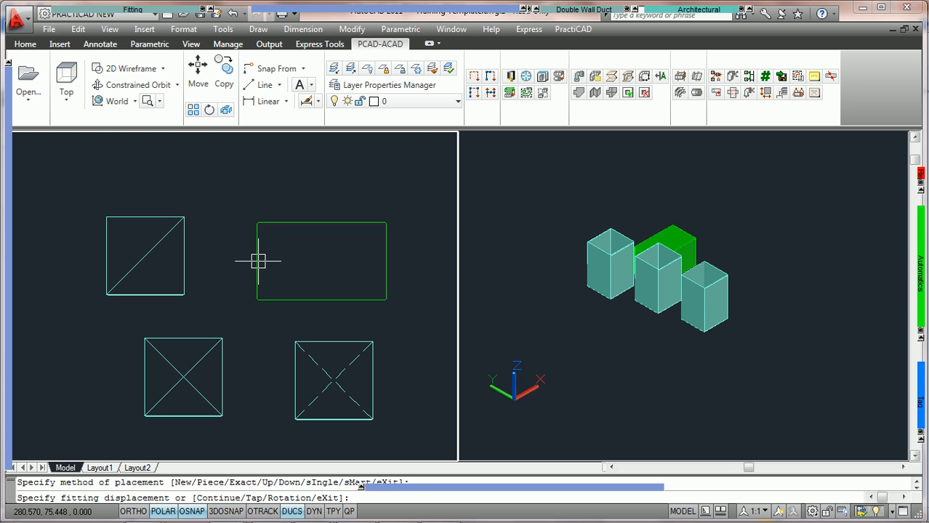
Step: Place a second Return duct to the right of the first, rotated 90 degrees around the Y axis, and end fitting placement
type("r")
key("Return")
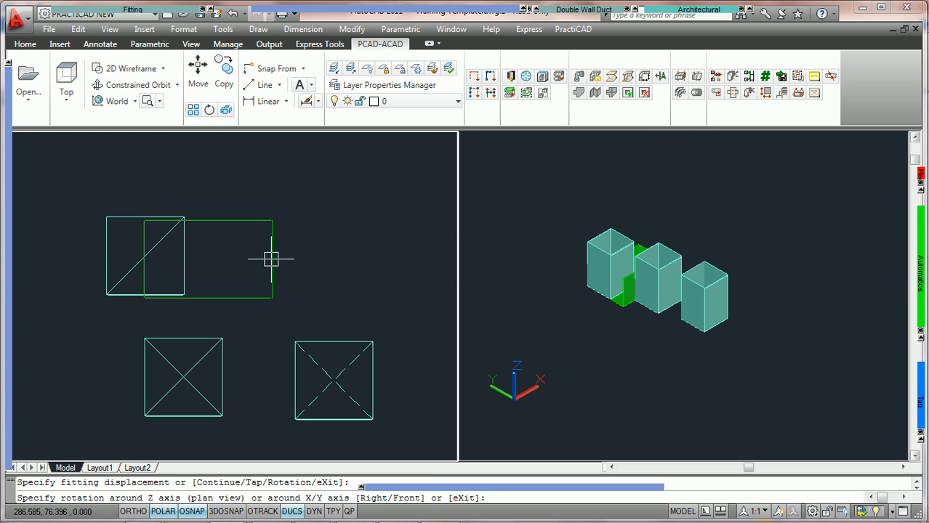
type("f")
key("Return")
type("9")
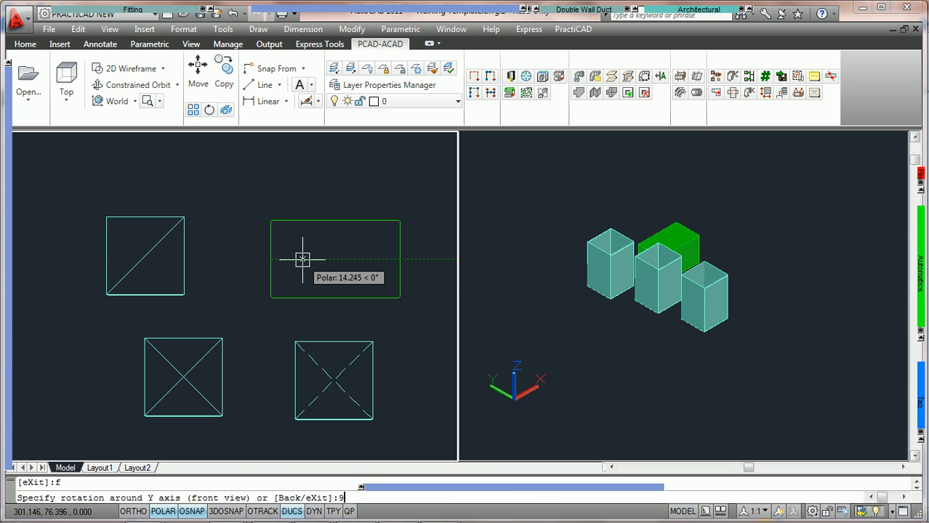
type("0")
key("Return")
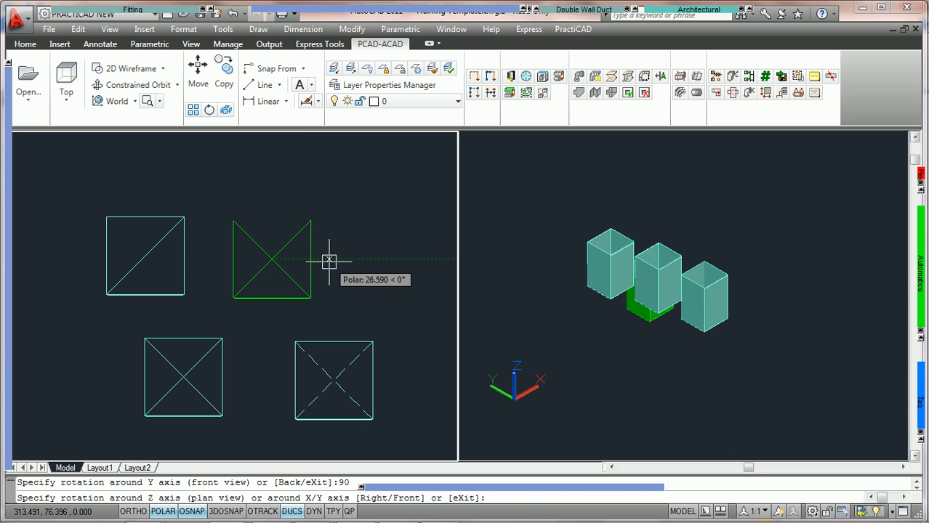
key("Return")
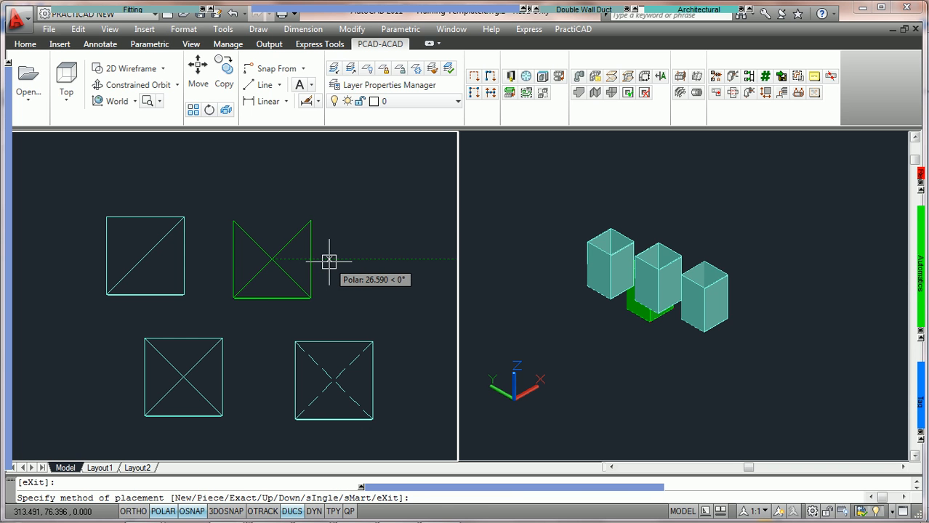
left_click(328, 261)
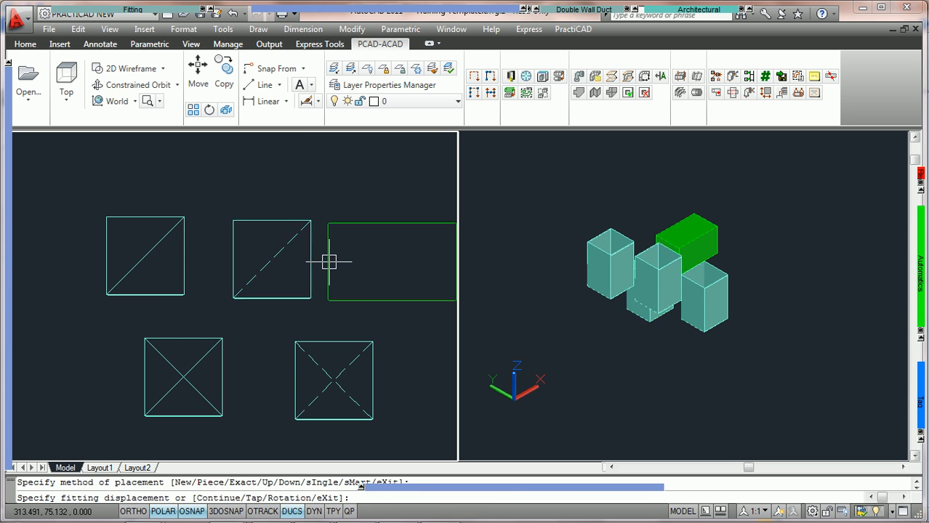
key("Escape")
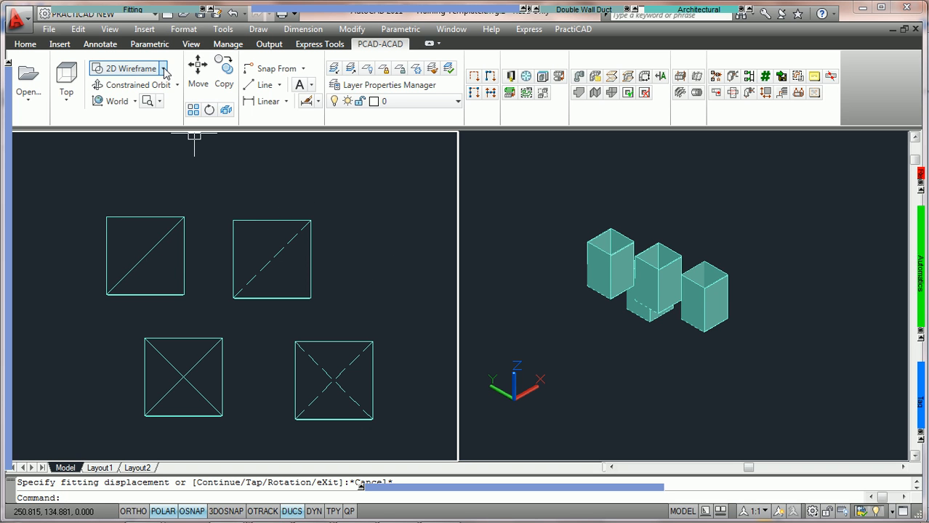
Step: Switch the plan viewport to the 3D Wireframe visual style and back to 2D Wireframe
left_click(130, 70)
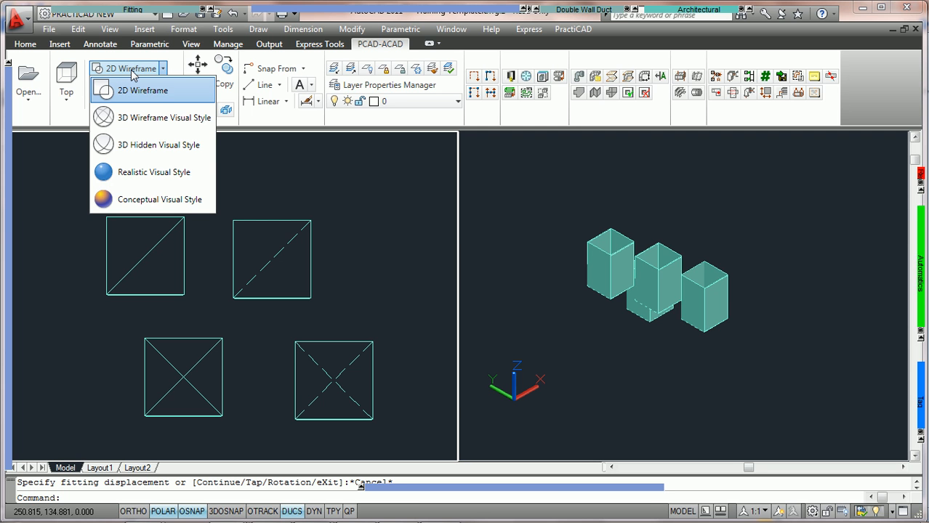
left_click(146, 119)
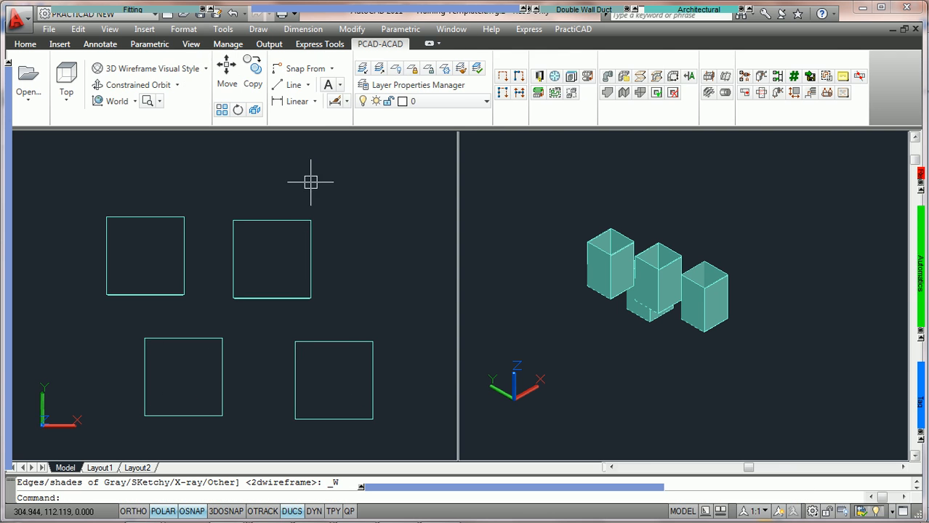
left_click(205, 69)
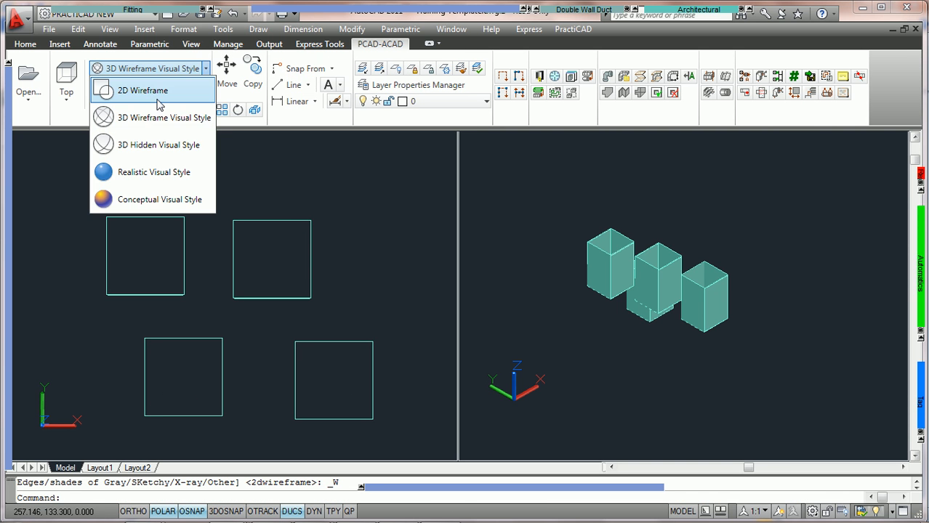
left_click(157, 101)
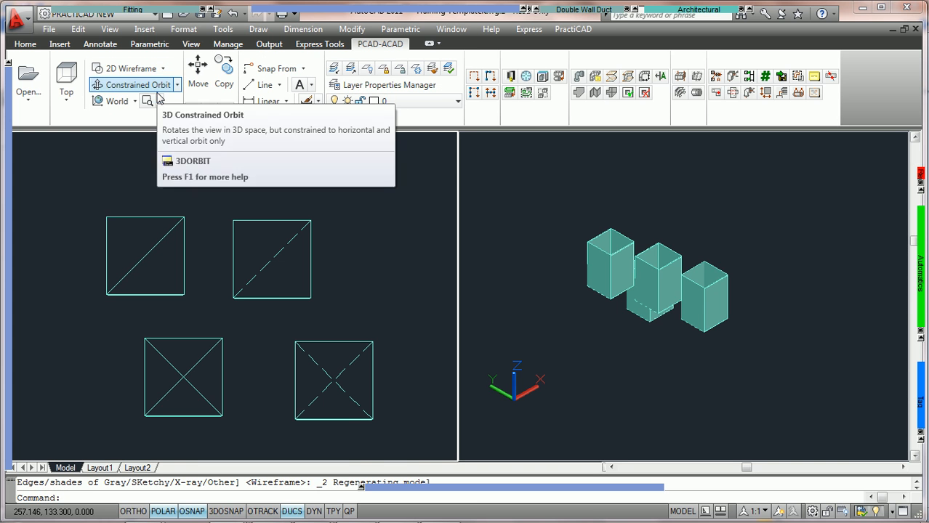
key("Escape")
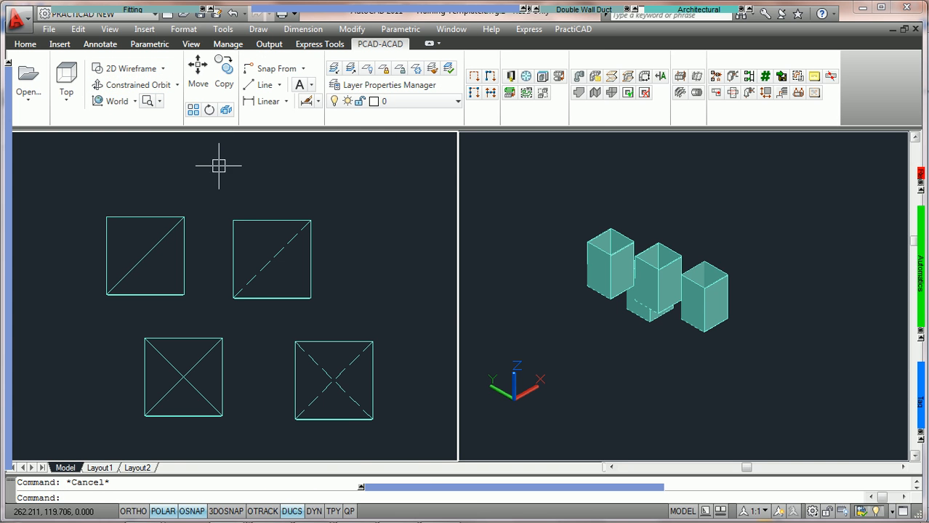
Step: Look through the visual style choices in the view settings for the plan viewport, keeping 2D Wireframe
left_click(190, 44)
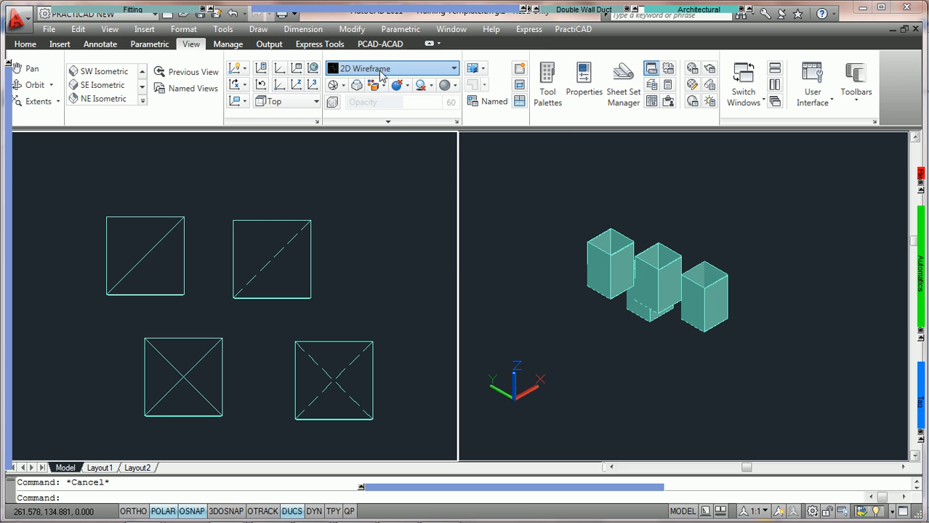
left_click(374, 73)
left_click(272, 160)
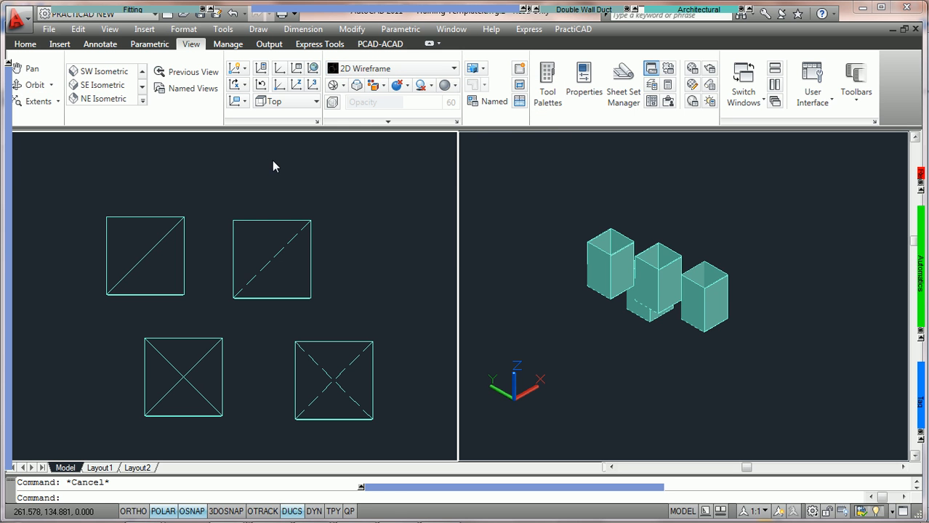